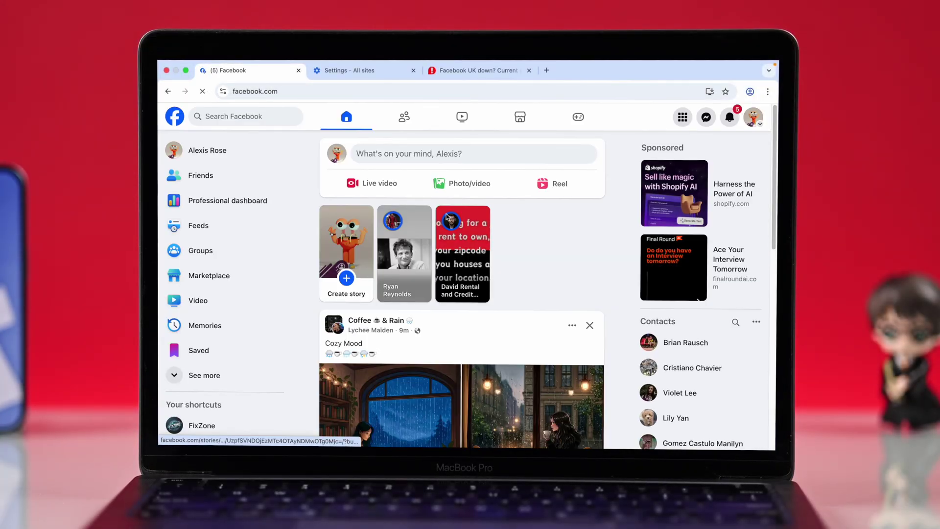
scroll(519, 316, down, 2)
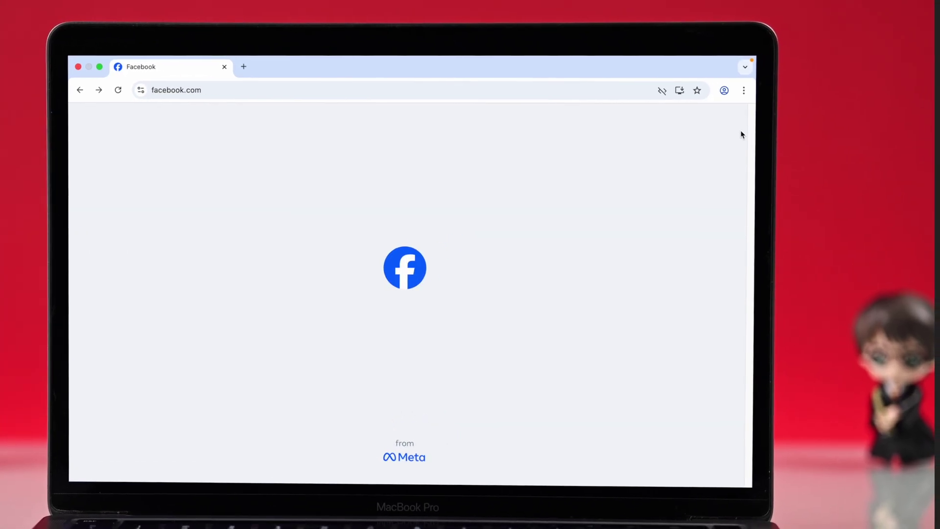
Go to Chrome's Privacy and security > Third-party cookies settings and view all site data and permissions
click(730, 91)
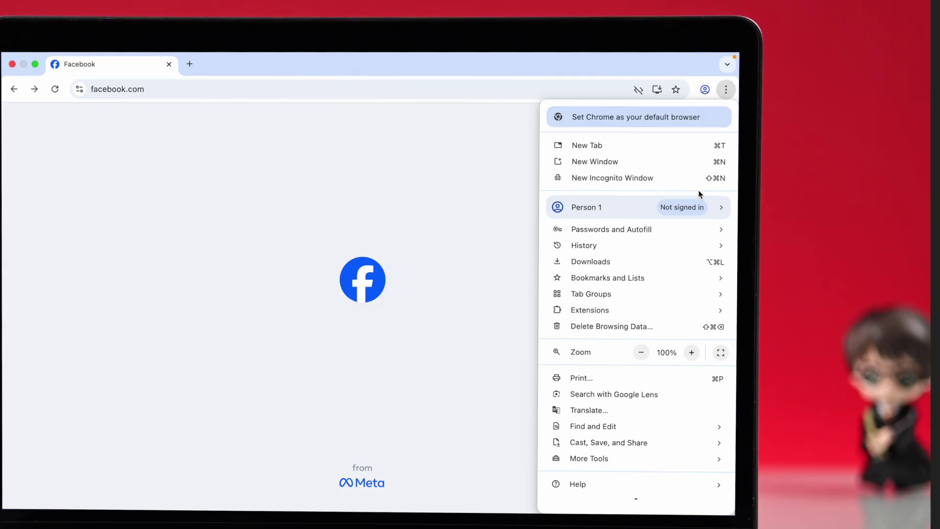
click(636, 500)
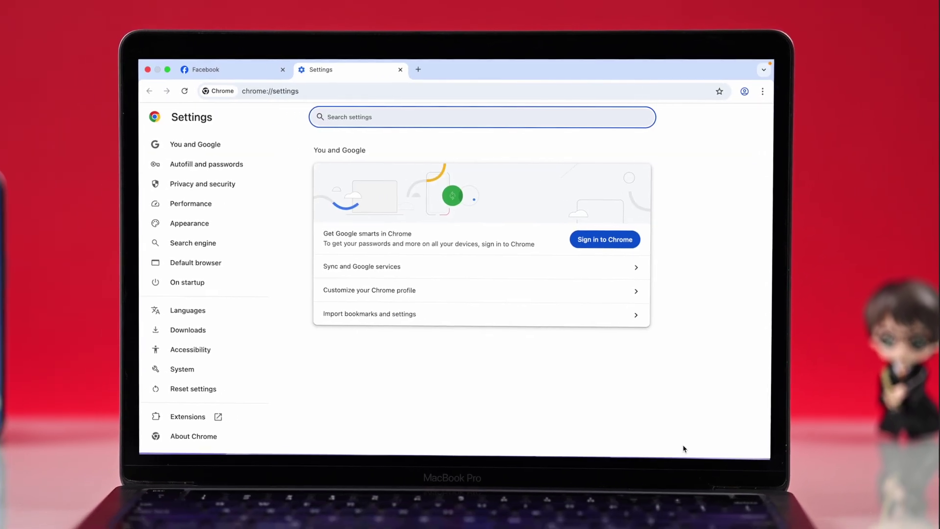
click(259, 189)
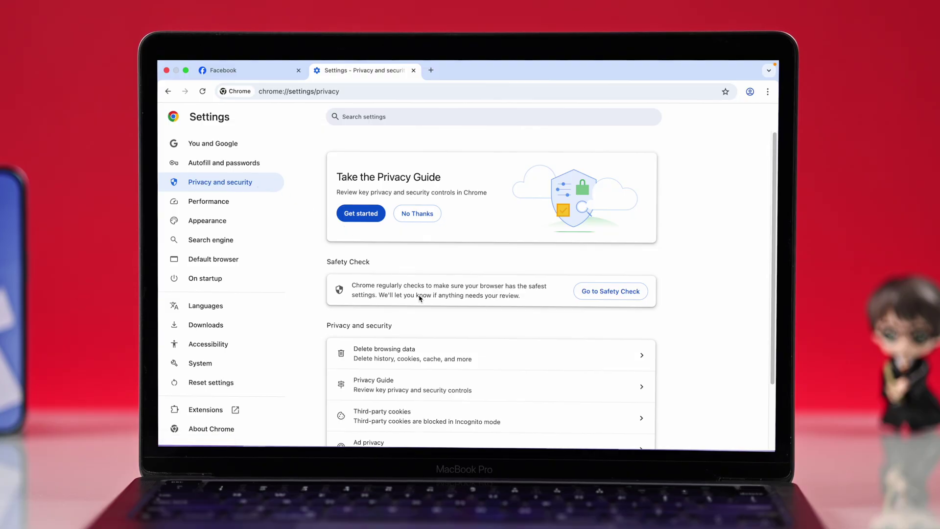
scroll(419, 298, down, 1)
scroll(420, 297, down, 1)
scroll(420, 299, down, 1)
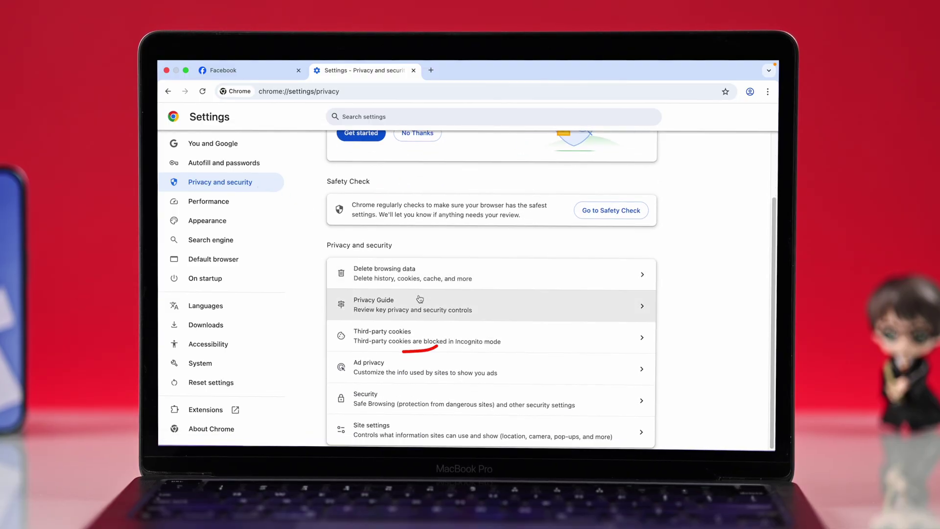
click(417, 331)
scroll(417, 334, down, 1)
scroll(415, 340, down, 1)
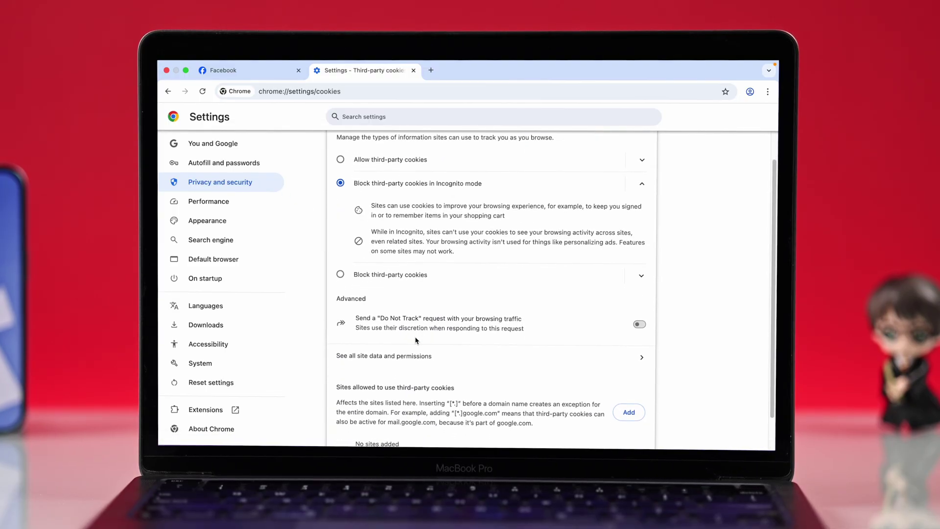
scroll(416, 341, down, 1)
click(413, 332)
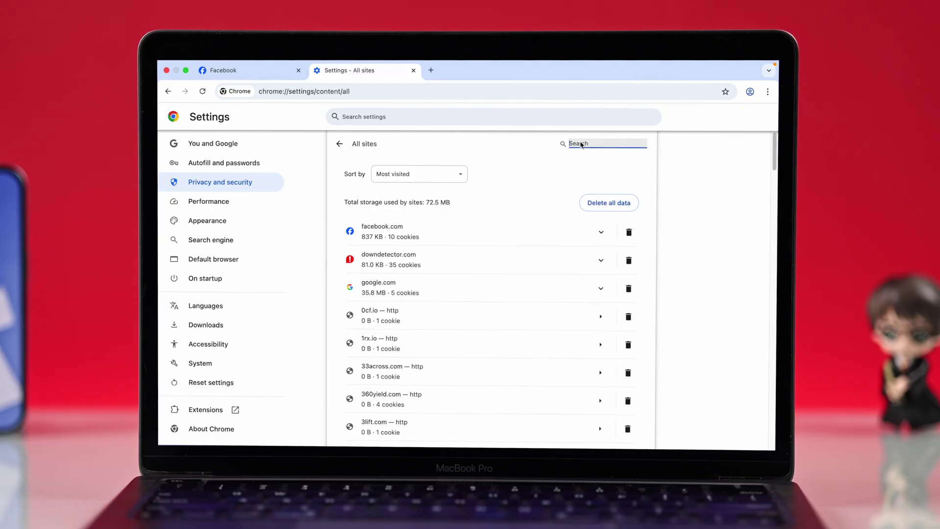
text(facebook)
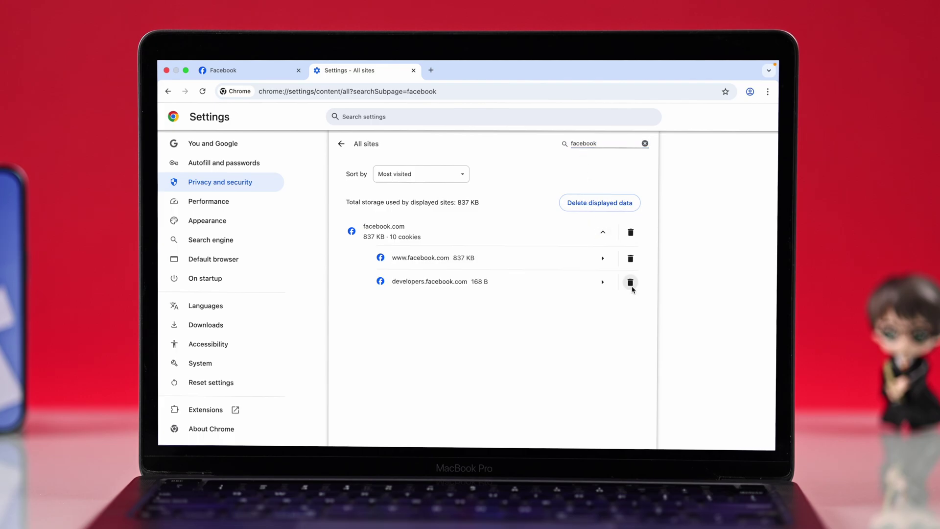
Delete the stored Facebook site data and switch back to the Facebook tab
click(631, 285)
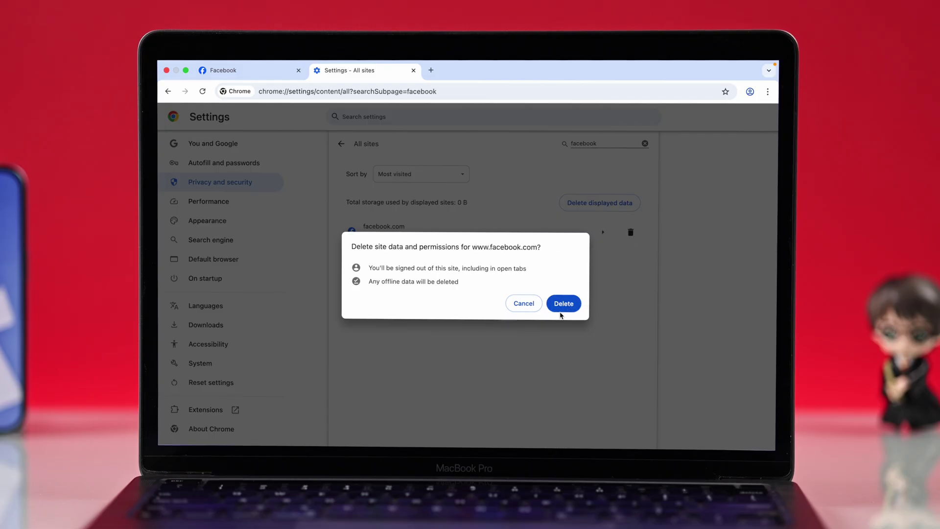
click(564, 304)
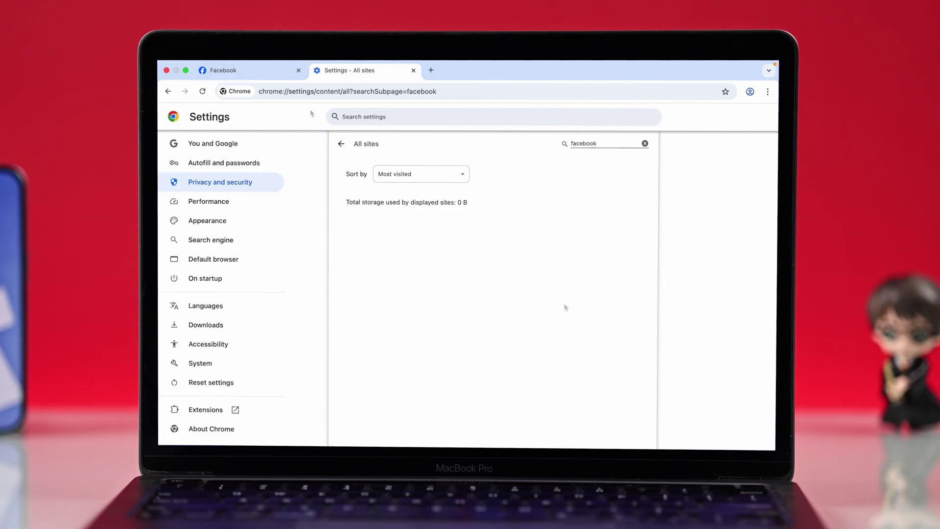
click(269, 74)
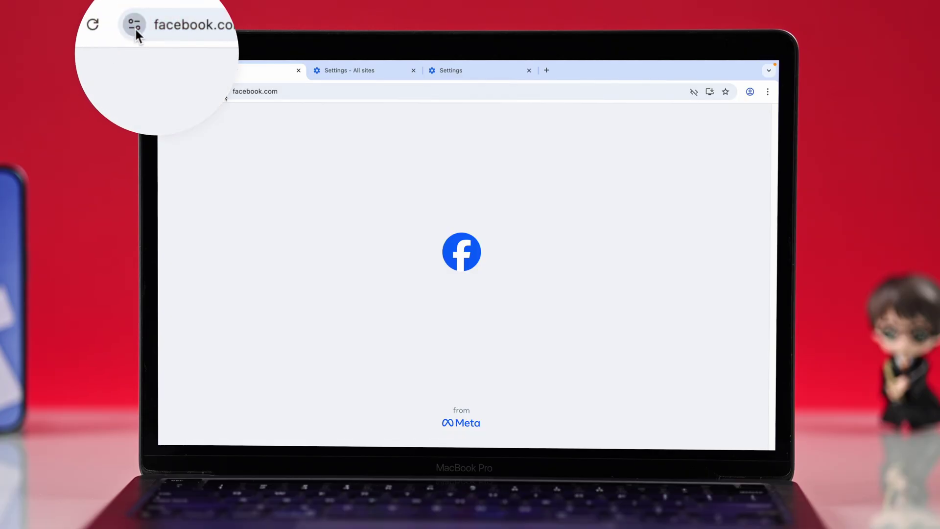
Change facebook.com's JavaScript permission from Block to Allow in its site settings
click(224, 92)
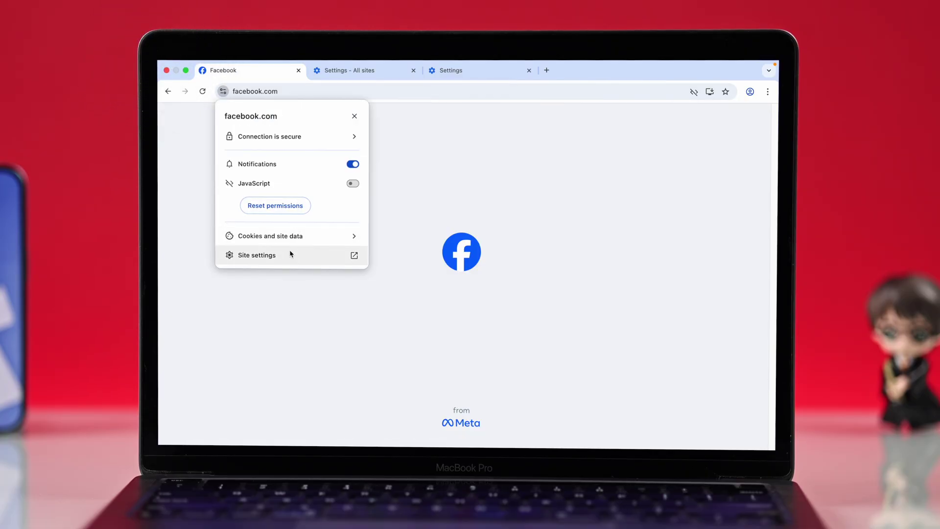
click(291, 254)
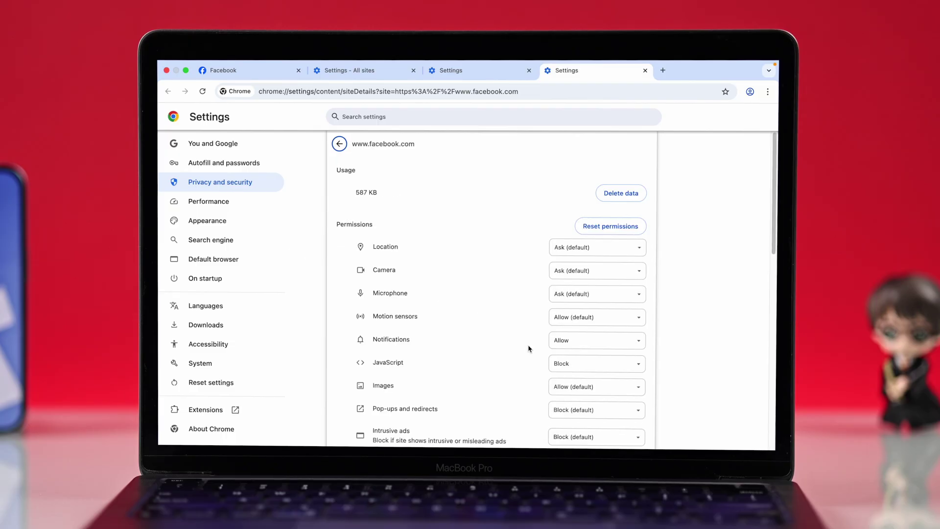
scroll(529, 349, down, 5)
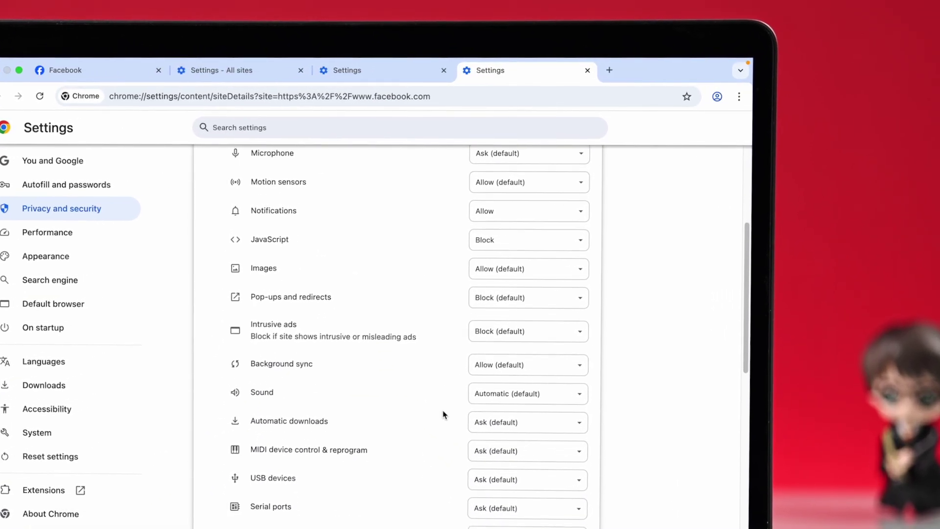
click(533, 235)
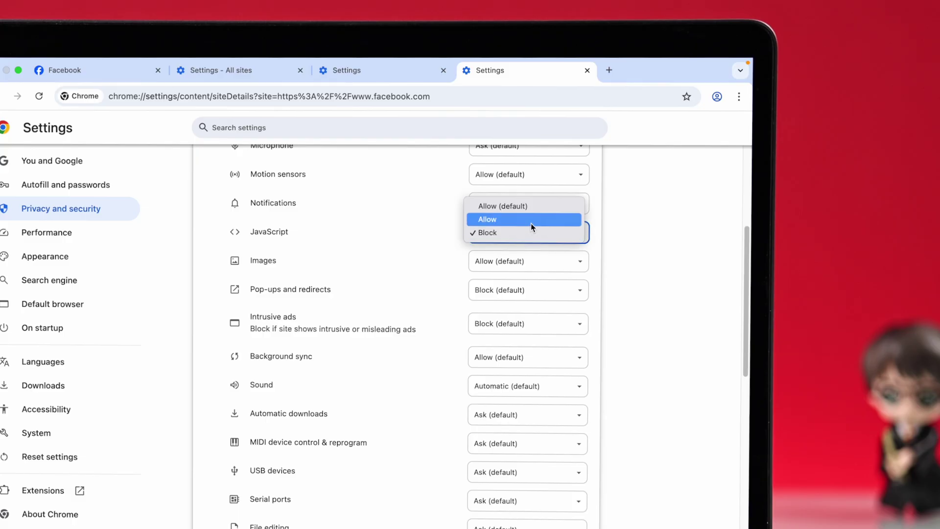
click(532, 220)
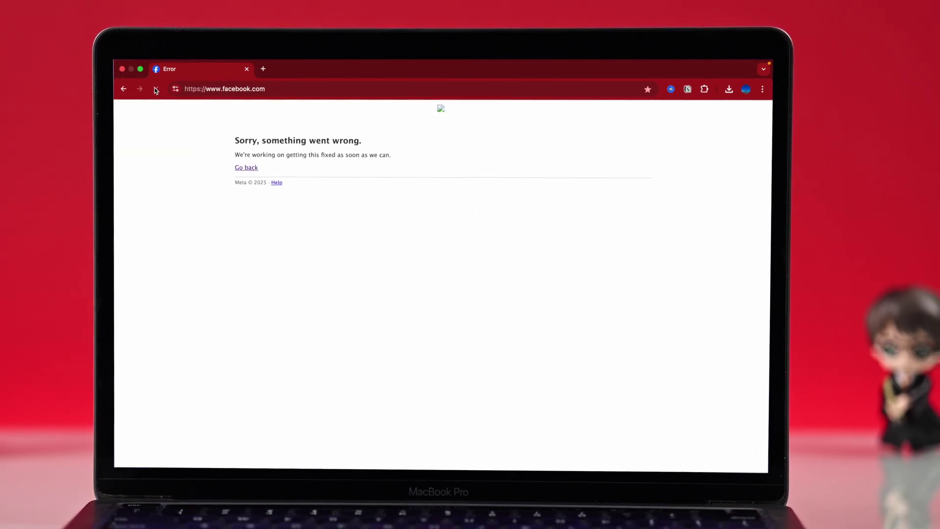
Reload the Facebook error page, search 'Facebook Server', and view Downdetector's Facebook status page
click(156, 89)
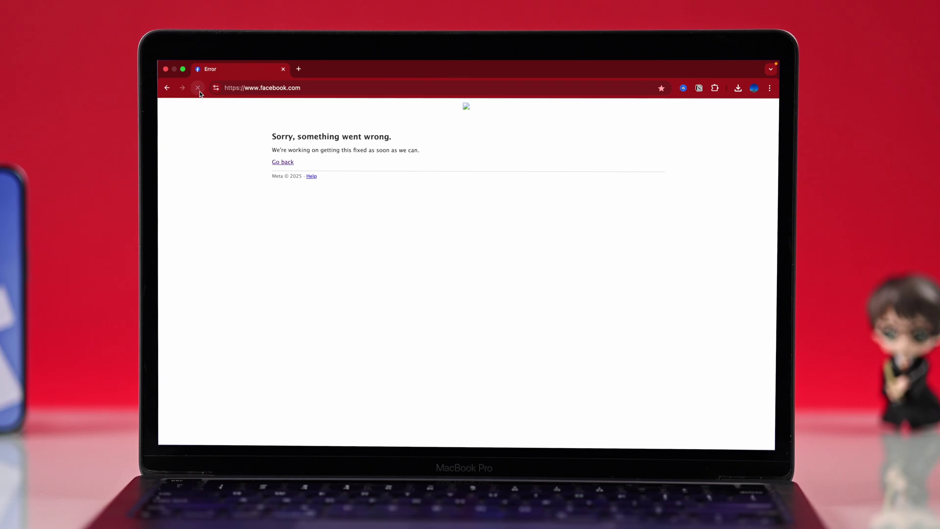
click(324, 87)
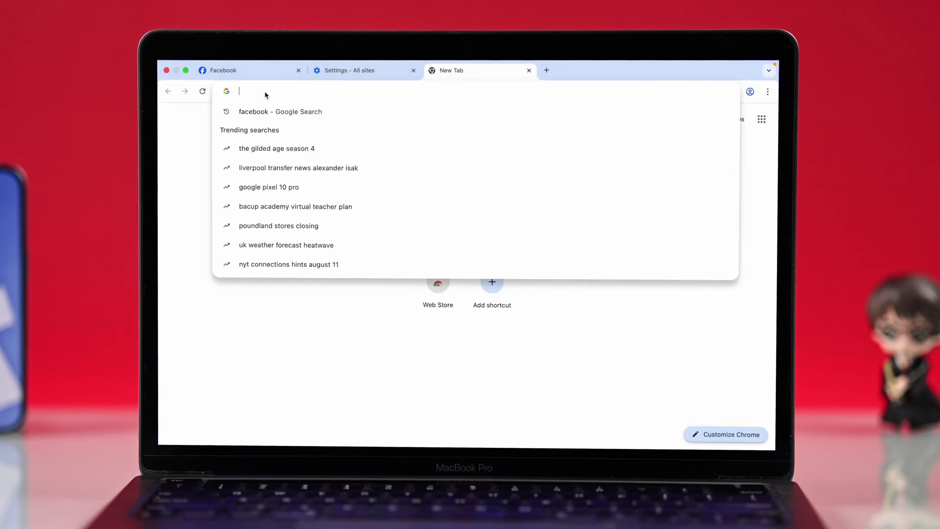
text(F)
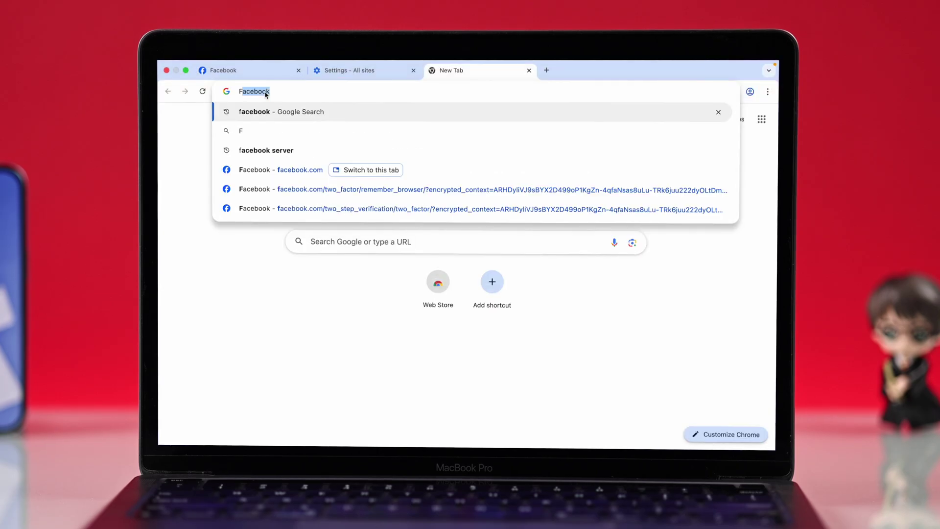
text(aceb)
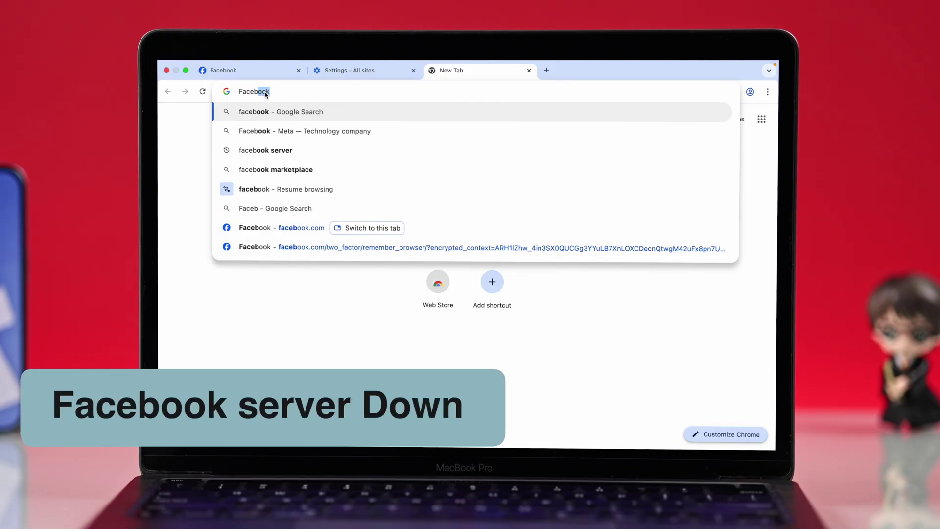
text(ook Server)
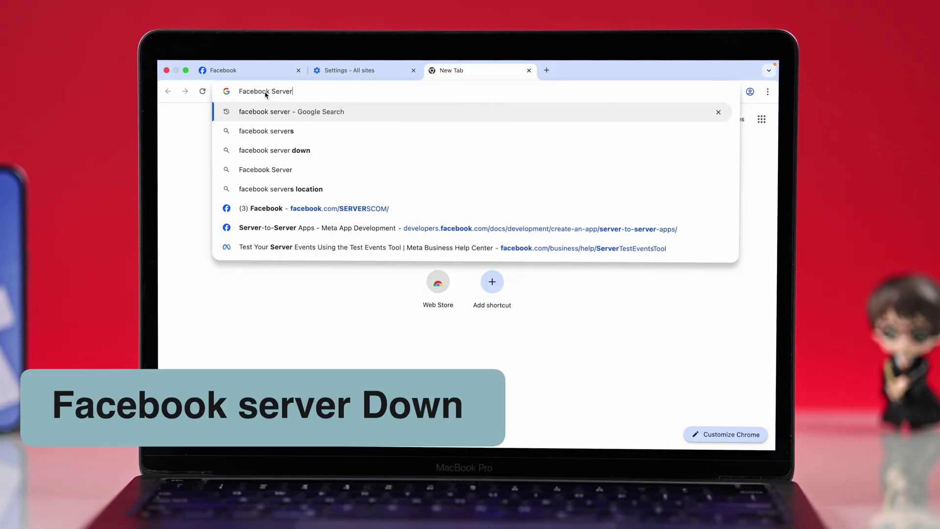
key(Return)
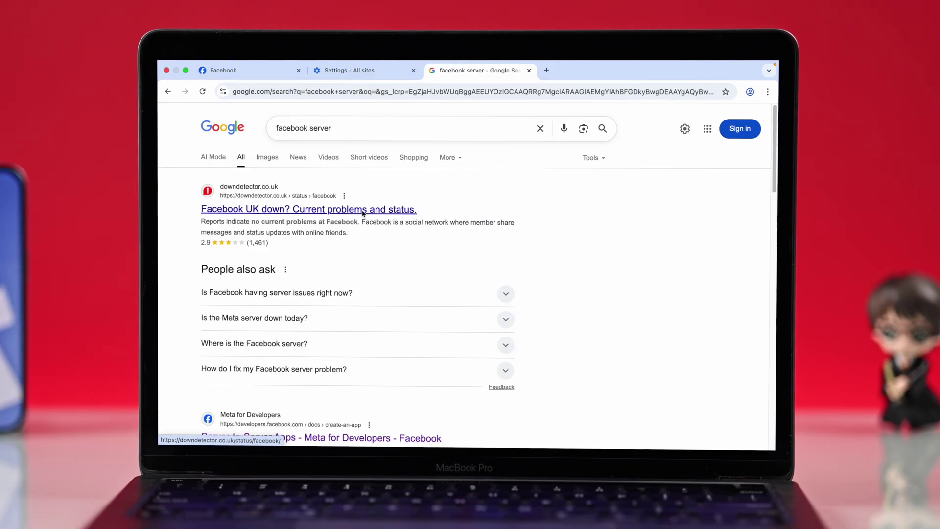
click(363, 210)
scroll(410, 332, down, 2)
scroll(410, 331, down, 3)
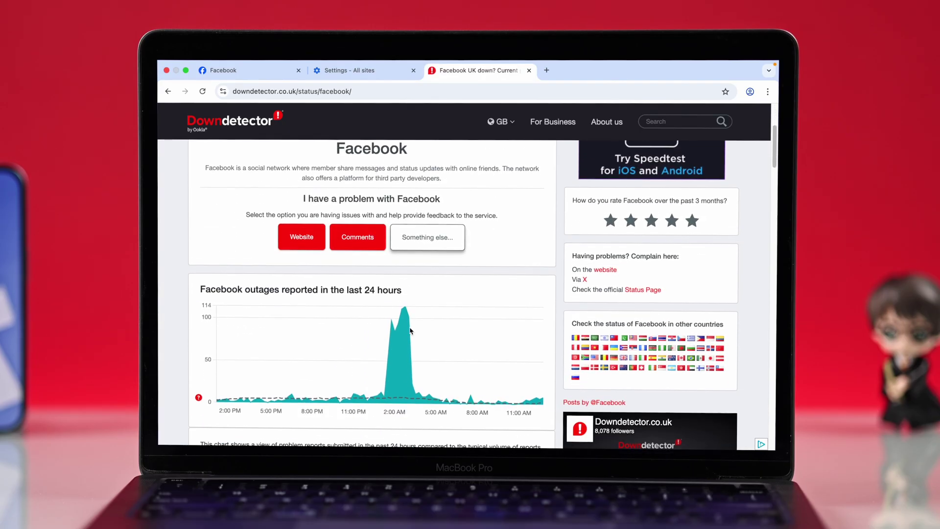
scroll(410, 331, down, 2)
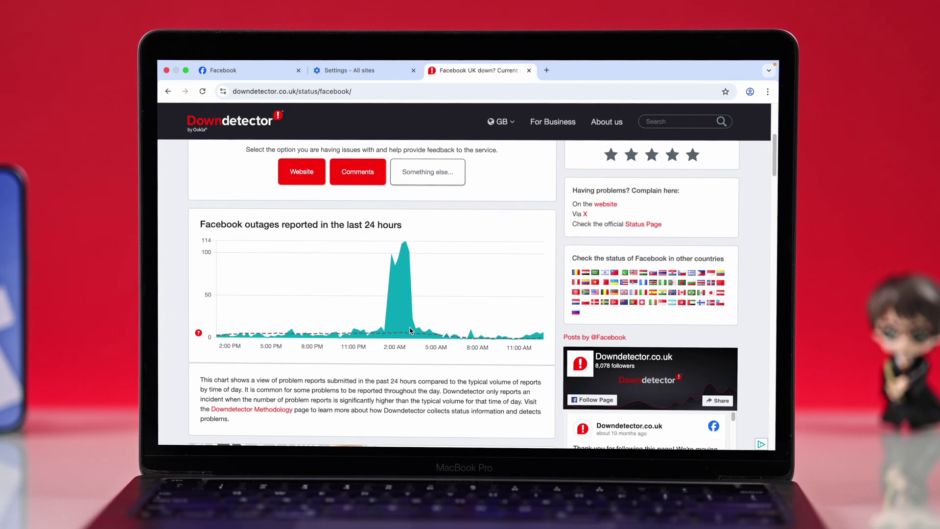
scroll(410, 332, down, 1)
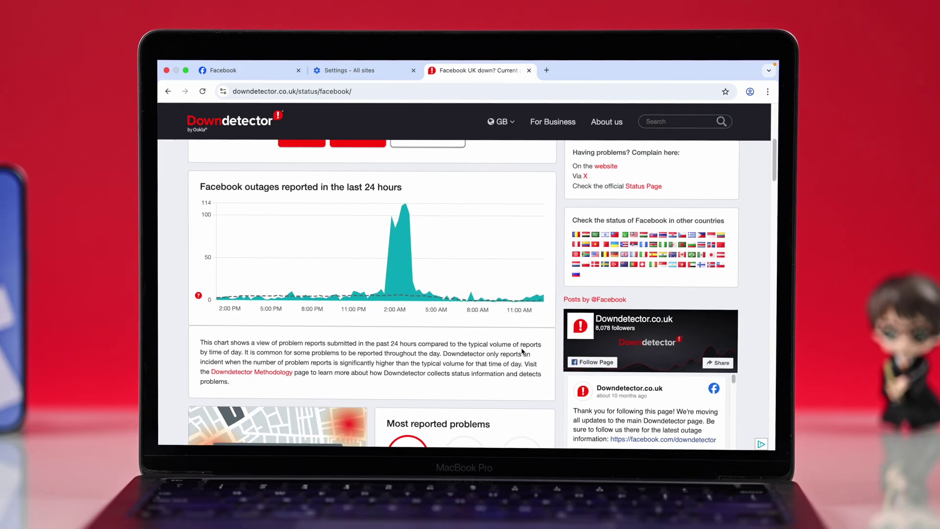
scroll(529, 316, down, 2)
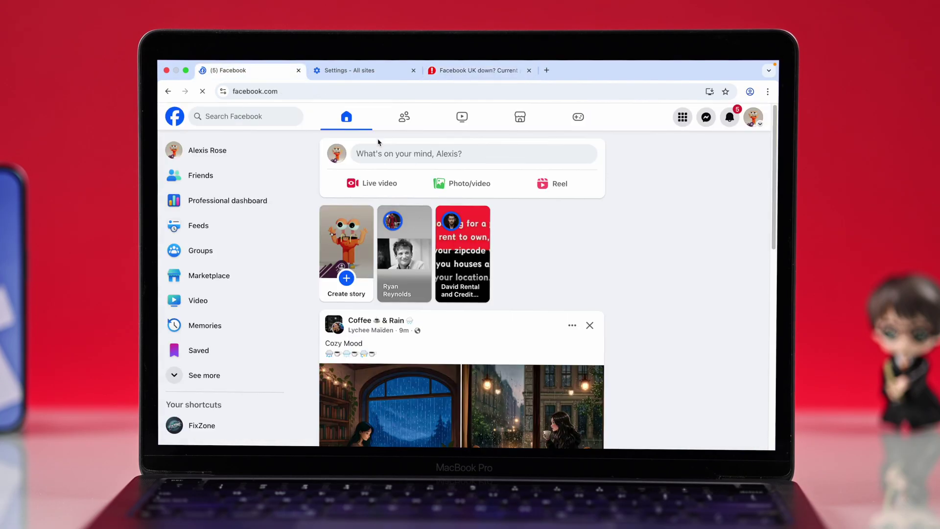